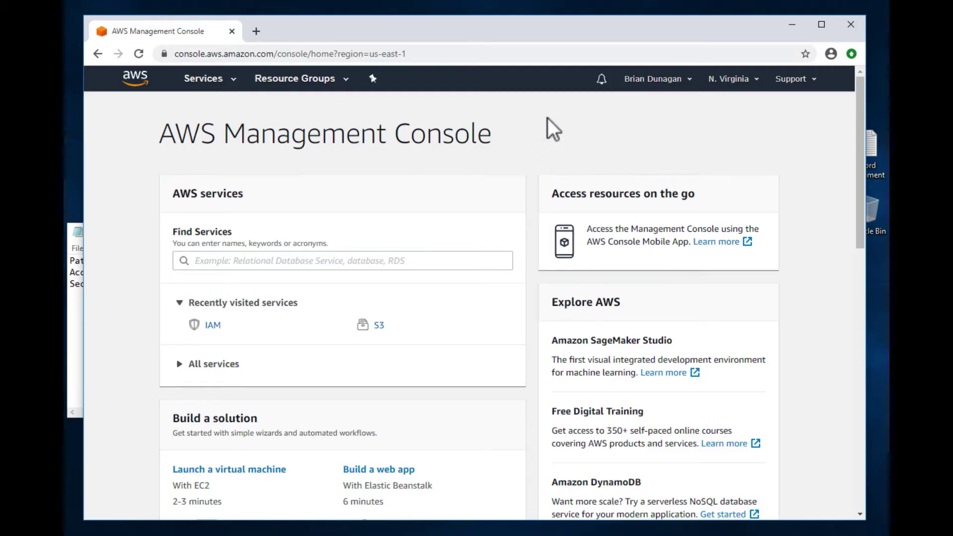
Step: Create a new AWS access key under My Security Credentials and reveal its ID and secret
left_click(641, 80)
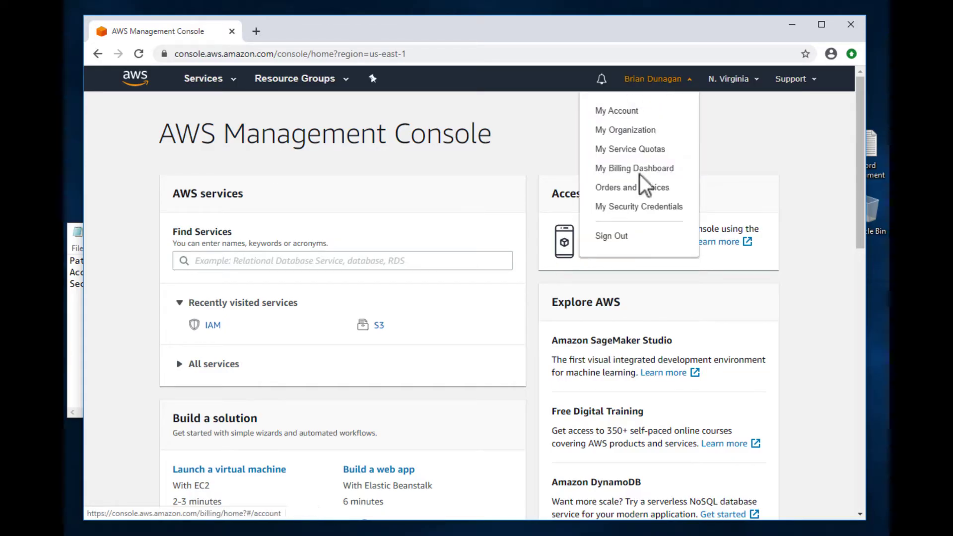
left_click(636, 207)
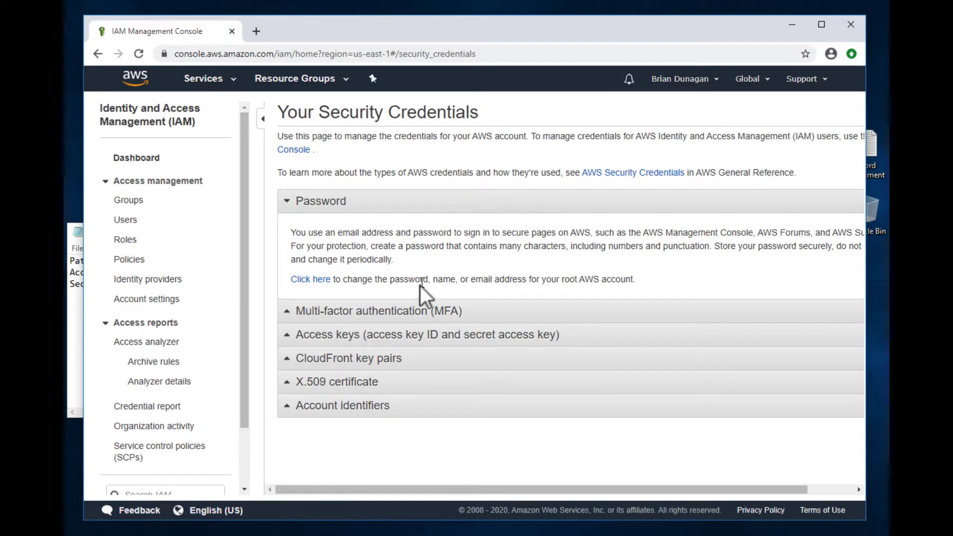
left_click(478, 333)
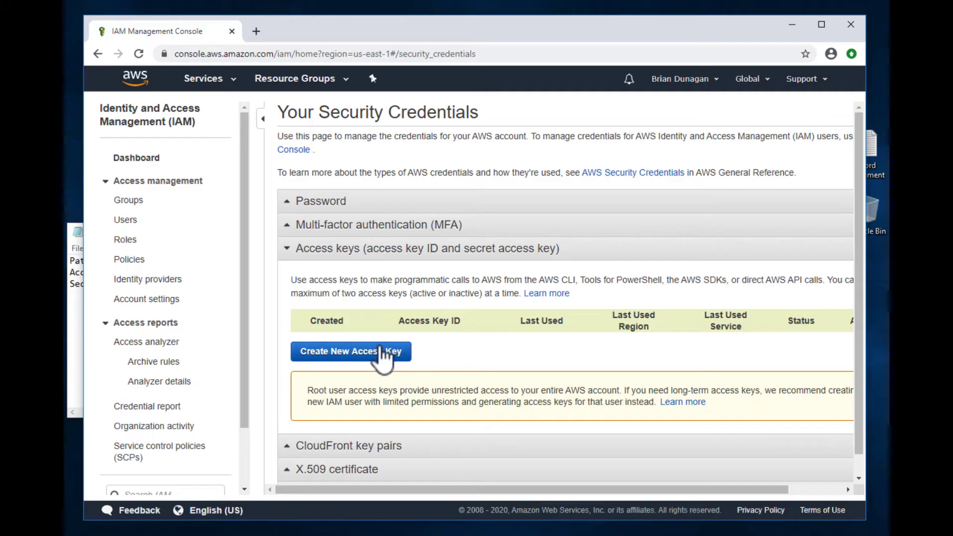
left_click(354, 352)
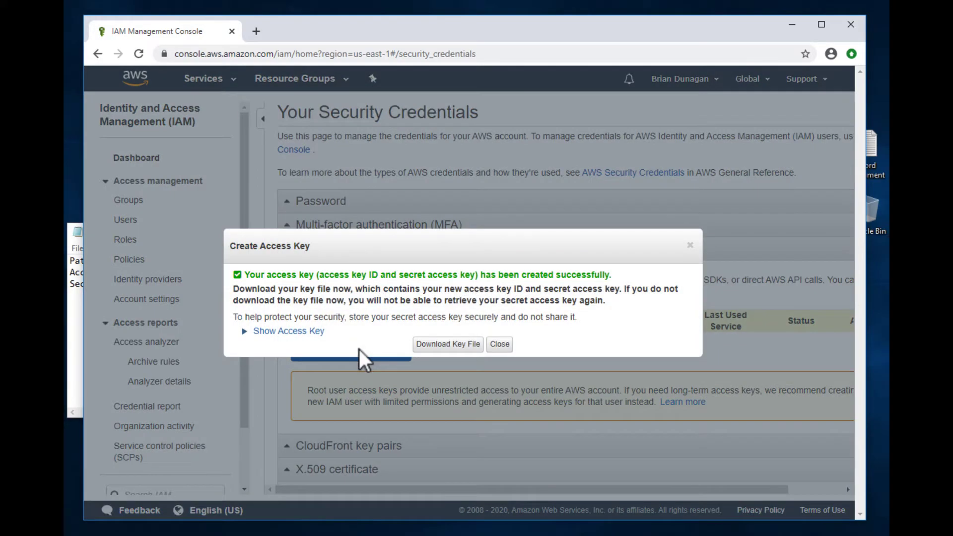
left_click(275, 331)
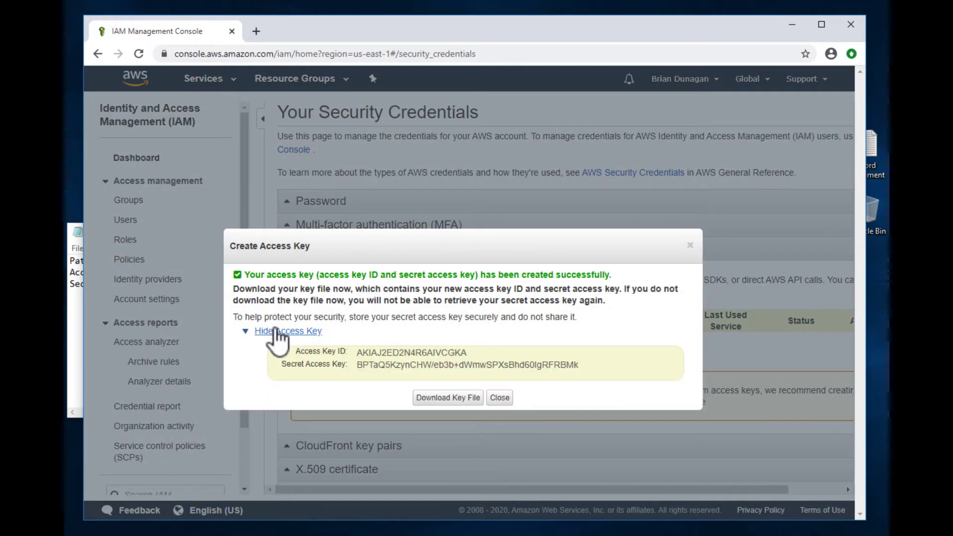
Step: Copy the access key ID into the Notepad keys file after 'Access Key'
double_click(370, 352)
key("ctrl+c")
left_click(74, 297)
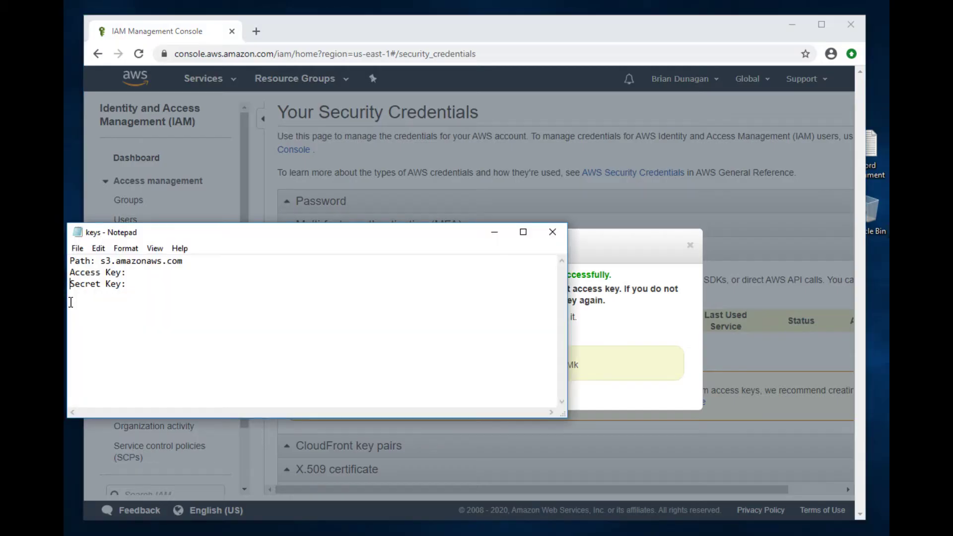
left_click(154, 273)
key("ctrl+v")
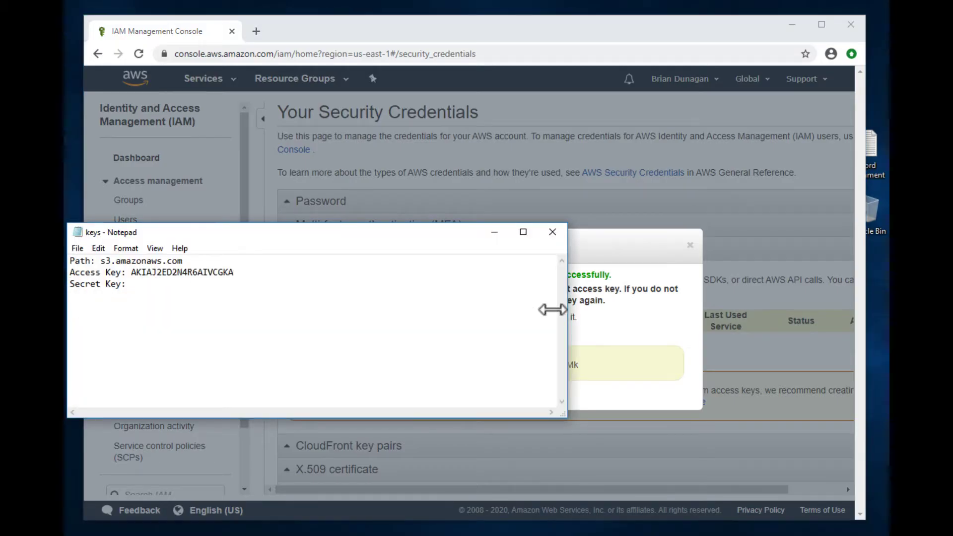
Step: Copy the secret access key into the notes after 'Secret Key', then dismiss the key dialog
left_click(606, 345)
double_click(526, 360)
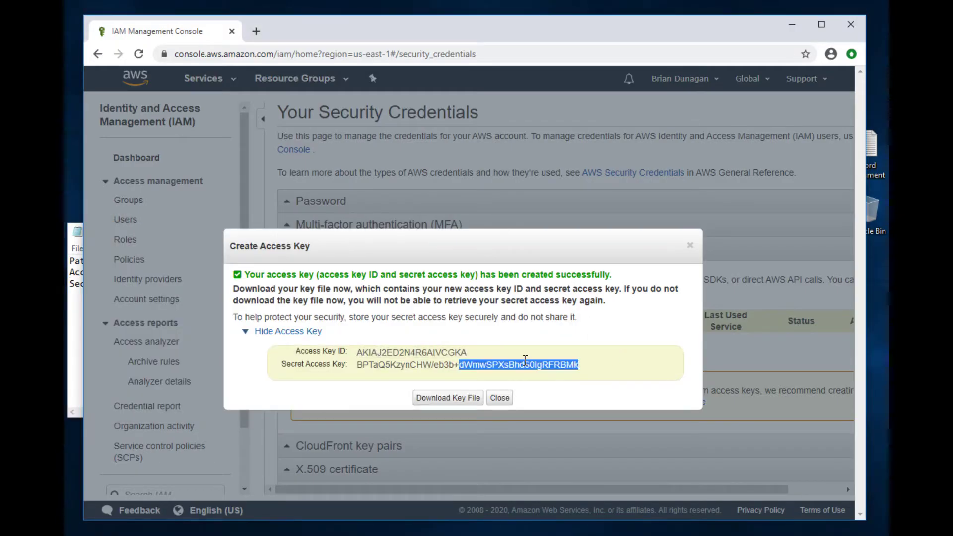
triple_click(427, 364)
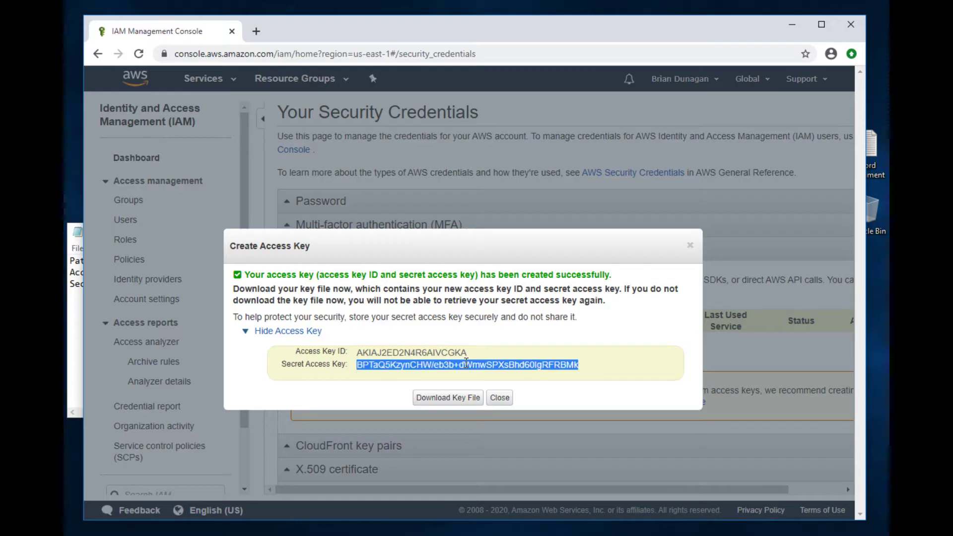
left_click(78, 293)
left_click(175, 292)
key("ctrl+v")
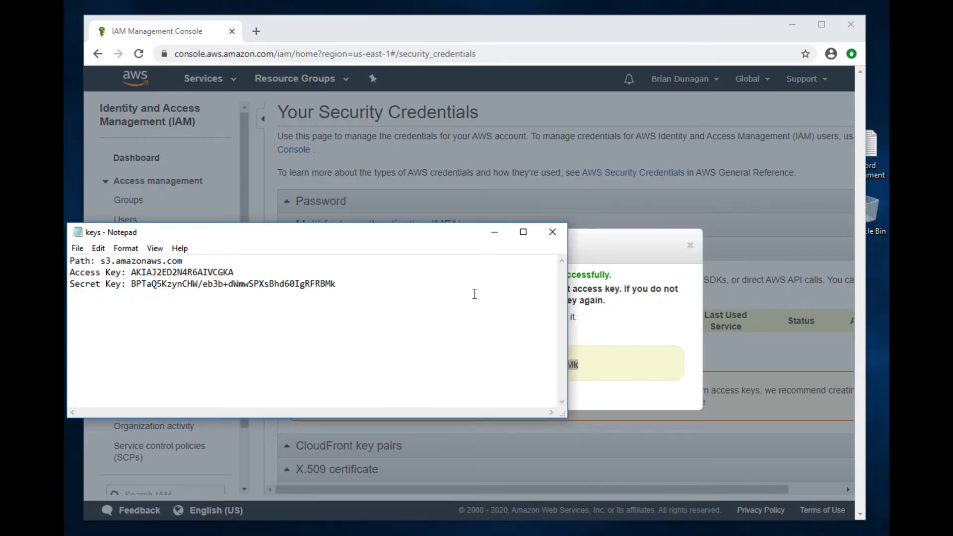
left_click(616, 294)
left_click(497, 399)
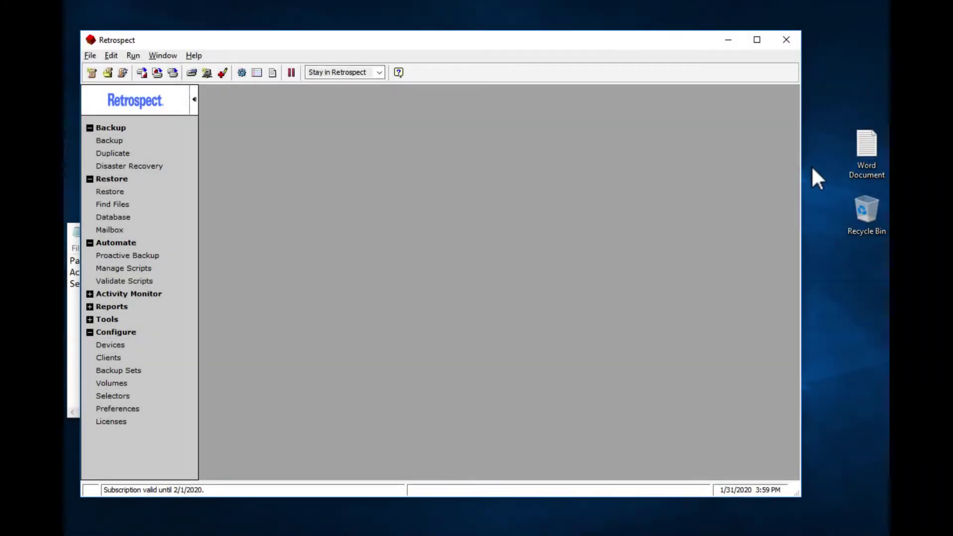
Step: Add a second line 'Let's back this up.' to the desktop Word Document, then close Notepad
double_click(863, 139)
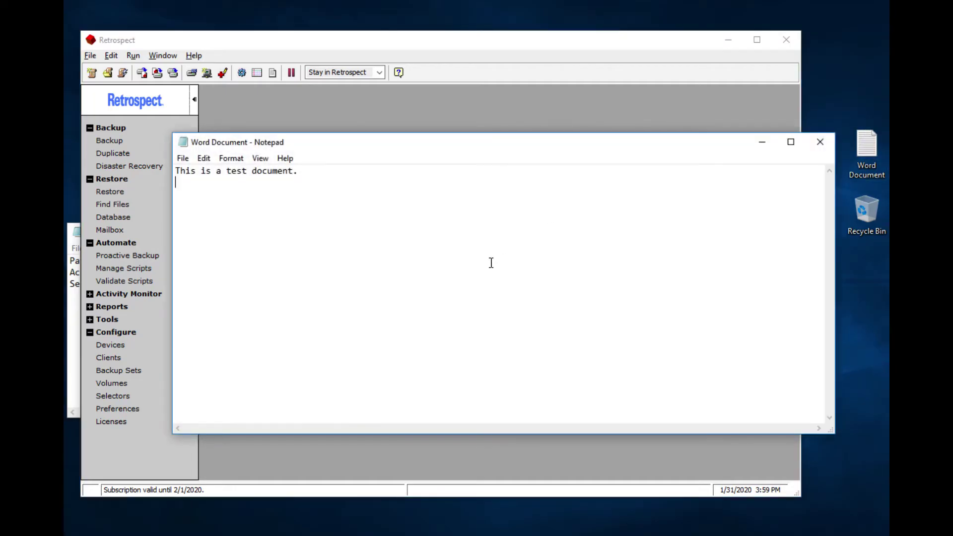
key("Return")
type("Let's b")
type("ack this up.")
left_click(820, 143)
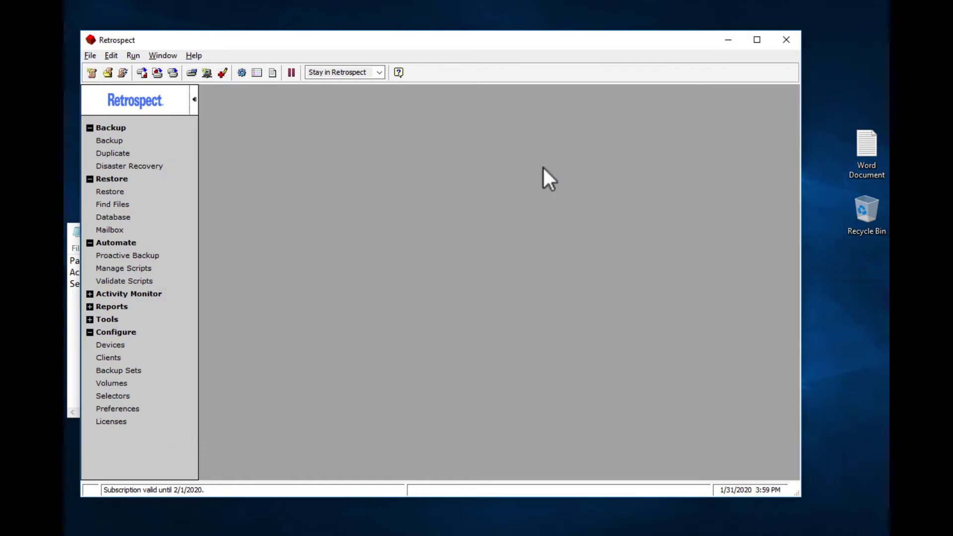
Step: Start a custom immediate backup with the Desktop folder as its source
left_click(109, 142)
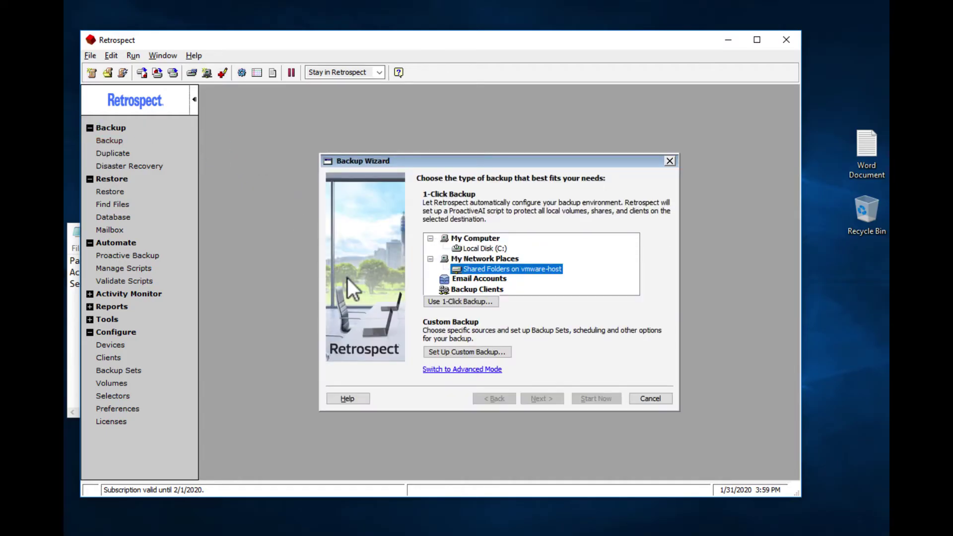
left_click(428, 351)
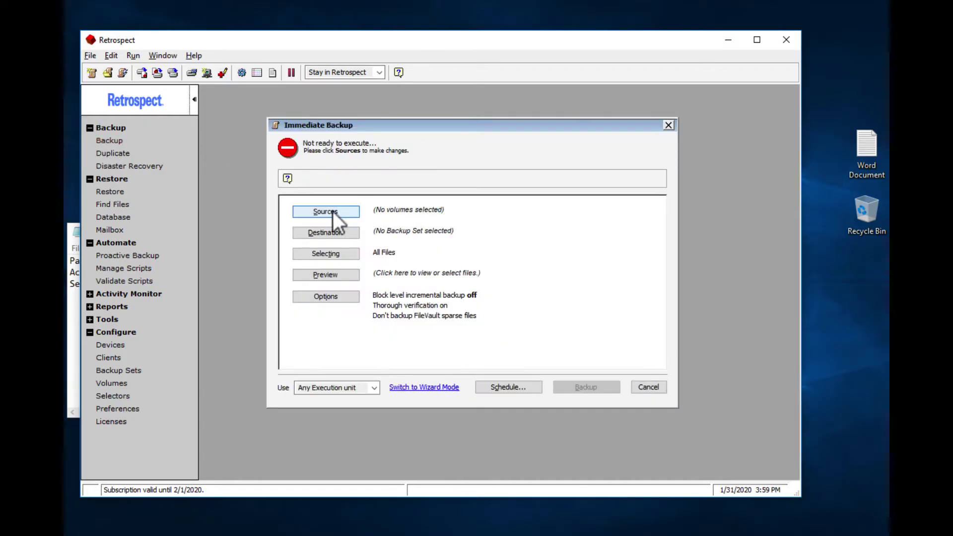
left_click(332, 211)
left_click(353, 233)
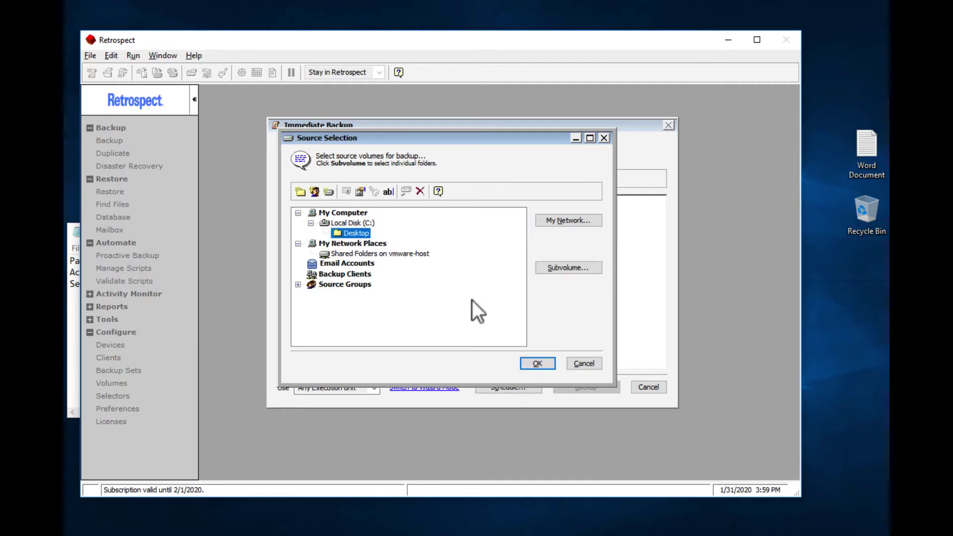
left_click(526, 365)
Step: Create a new cloud backup set as the destination, named 'Amazon Set'
left_click(346, 230)
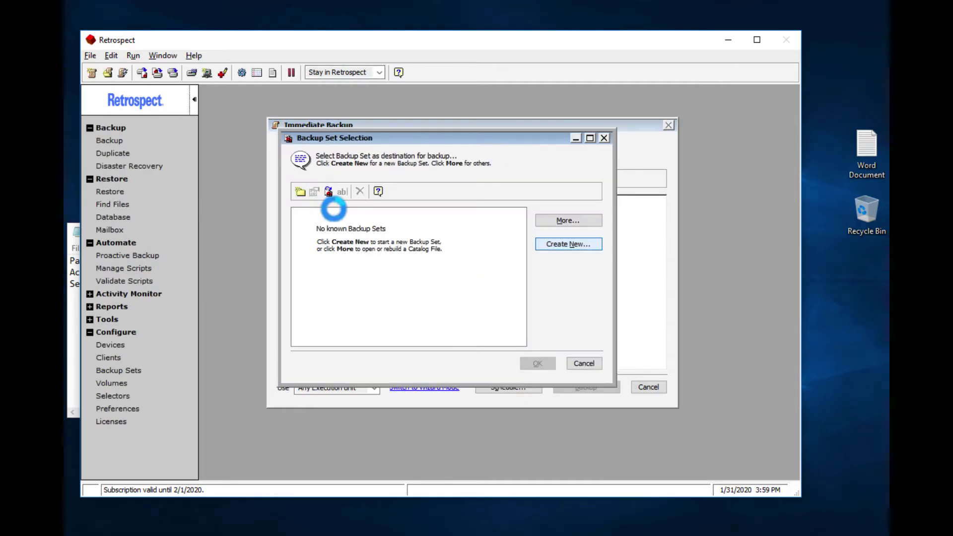
left_click(543, 243)
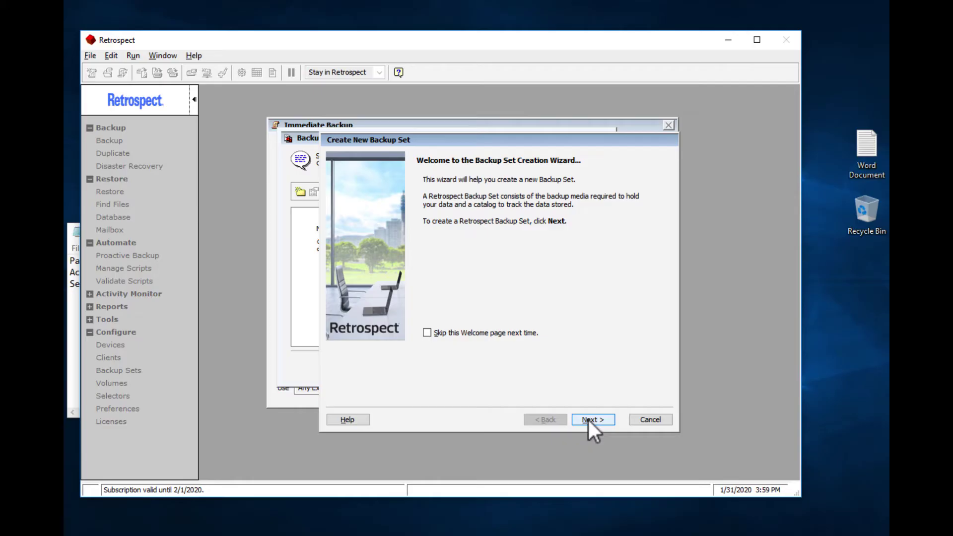
left_click(591, 420)
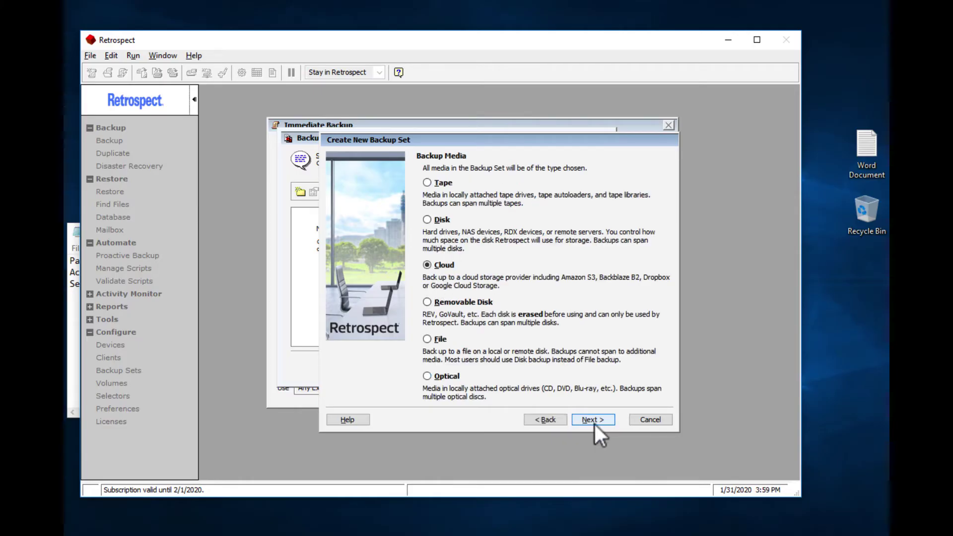
left_click(594, 421)
type("Am")
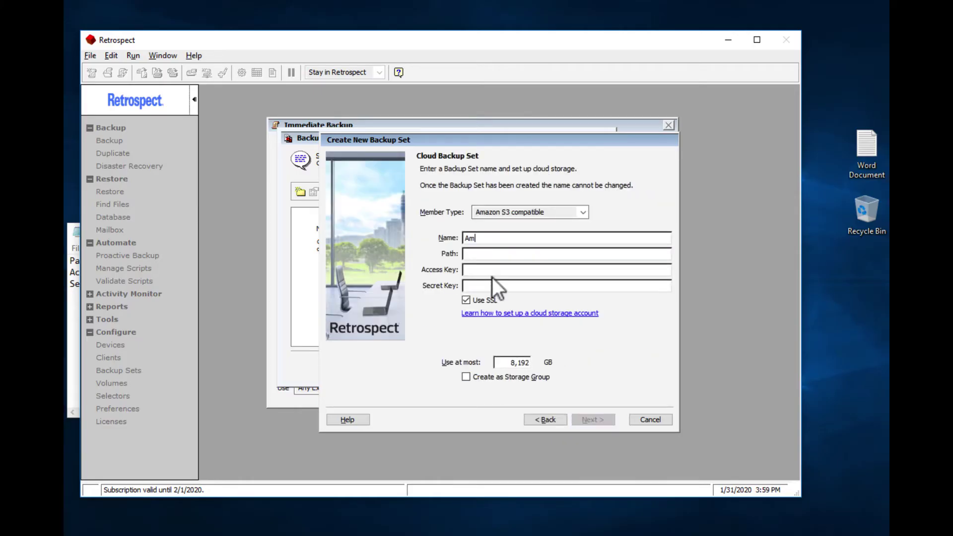
type("azon")
key("BackSpace")
key("BackSpace")
type("on S")
type("et")
key("Tab")
Step: Fill the backup set path with s3.amazonaws.com copied from the keys notes
left_click(74, 284)
left_click_drag(101, 260, 194, 260)
key("ctrl+c")
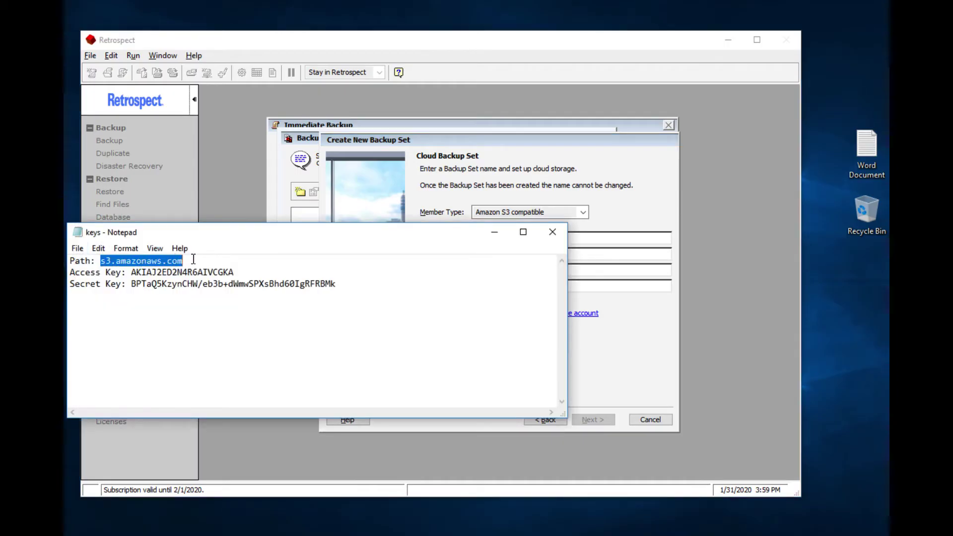
left_click(596, 255)
key("ctrl+v")
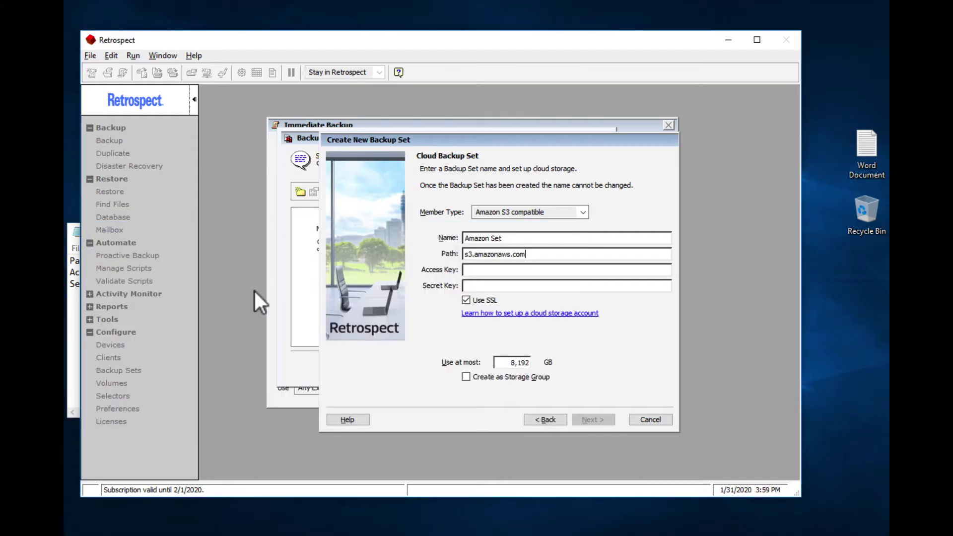
Step: Paste the access key and secret key from the notes into the backup set form
left_click(70, 311)
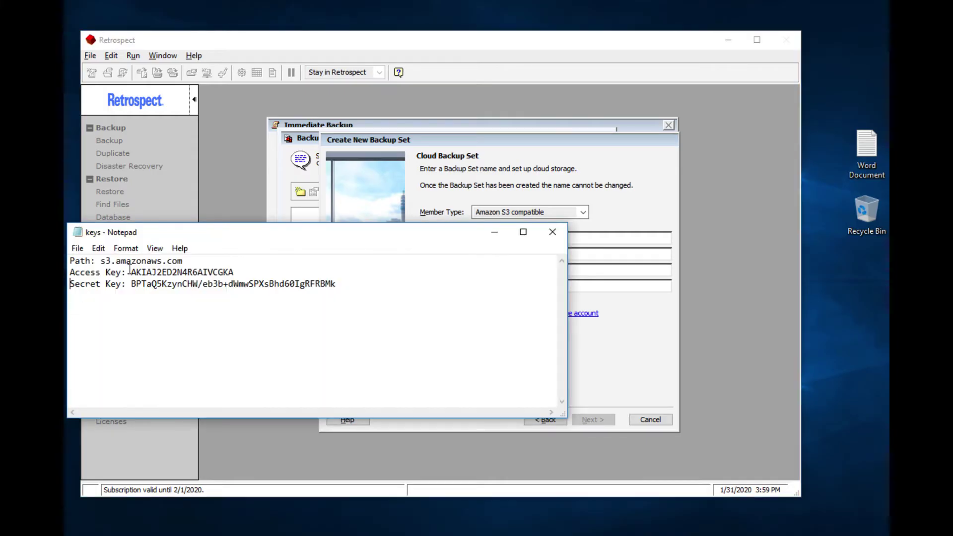
left_click_drag(130, 272, 253, 273)
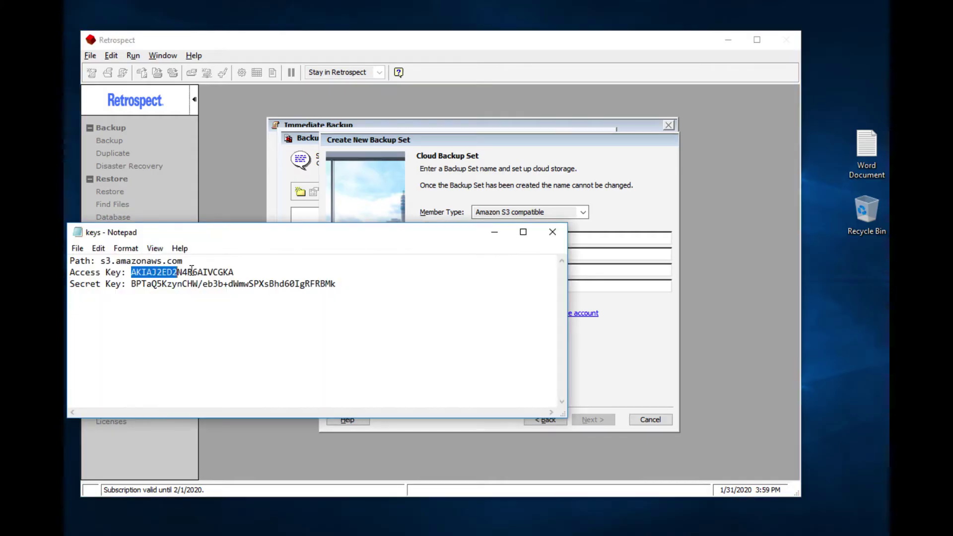
left_click(607, 274)
key("ctrl+v")
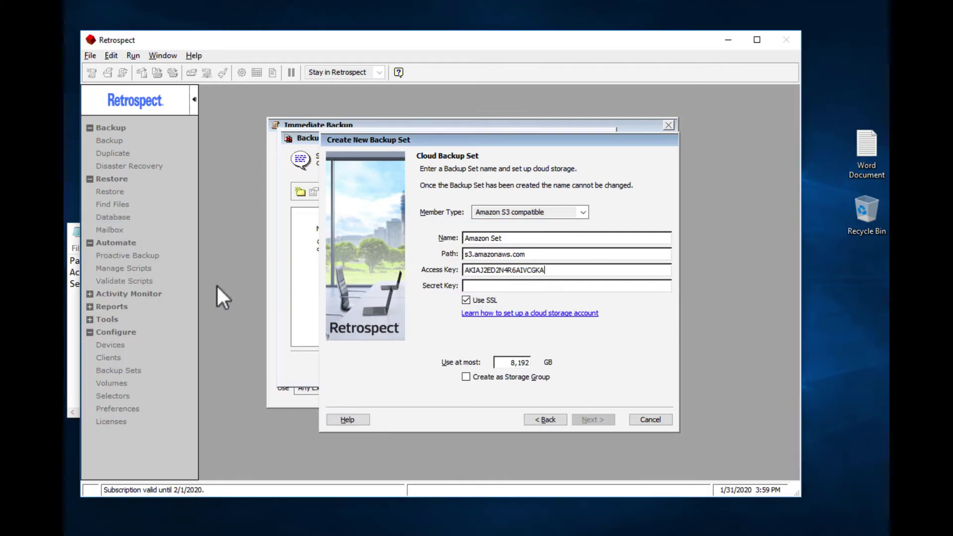
left_click(72, 295)
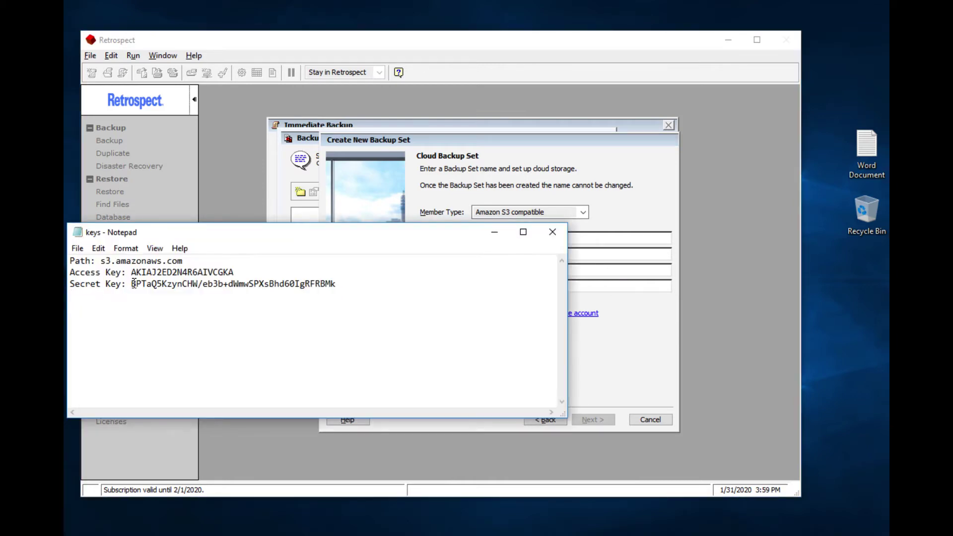
left_click_drag(131, 283, 360, 295)
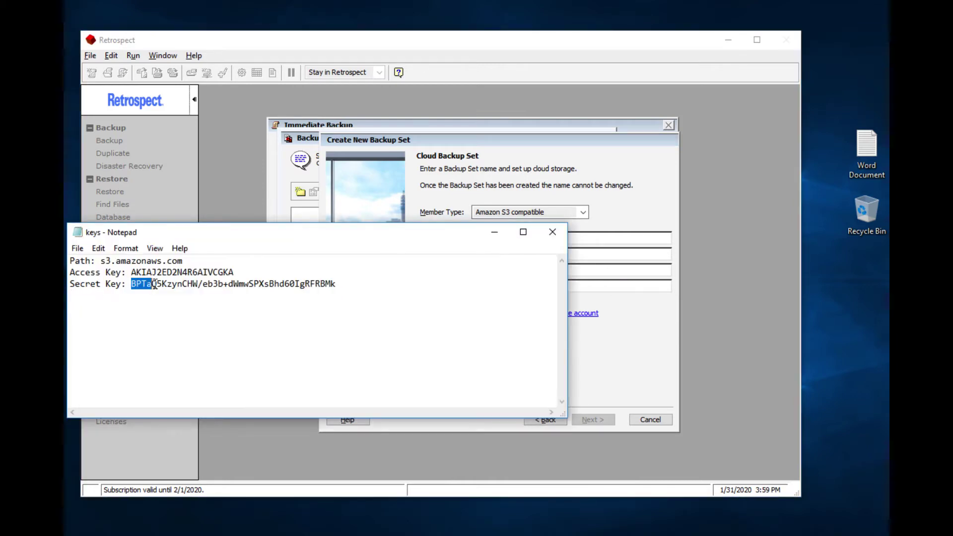
left_click(610, 278)
left_click(610, 284)
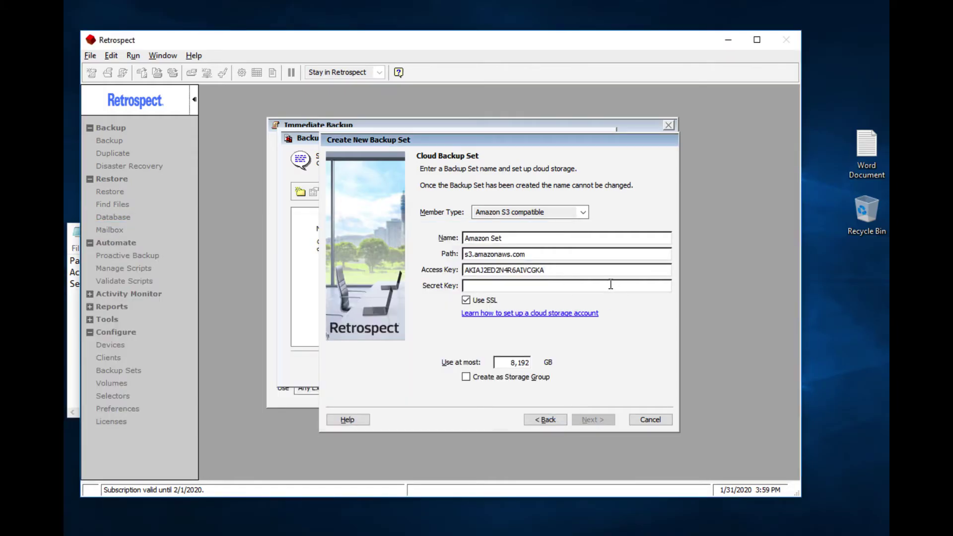
key("ctrl+v")
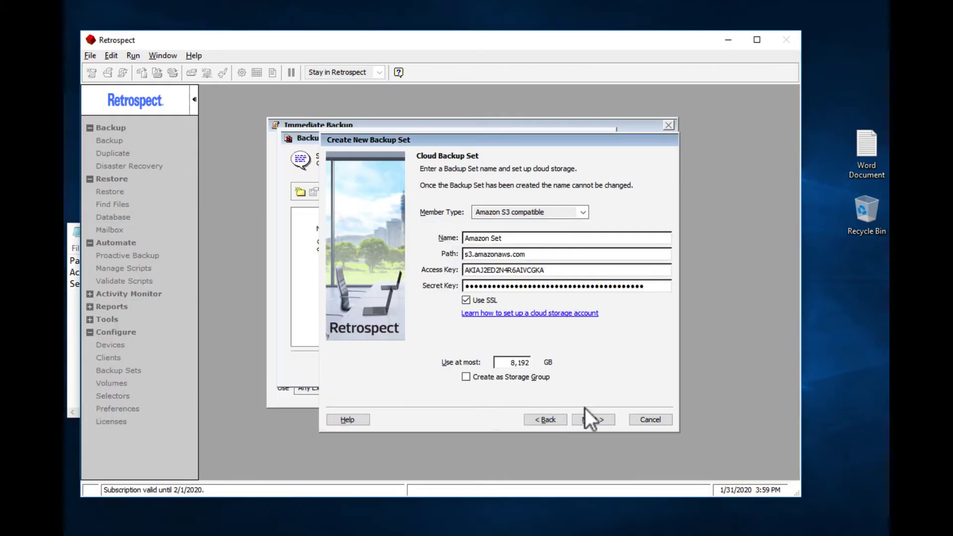
Step: Create the suggested storage bucket and set AES-256 encryption with a confirmed password
left_click(591, 418)
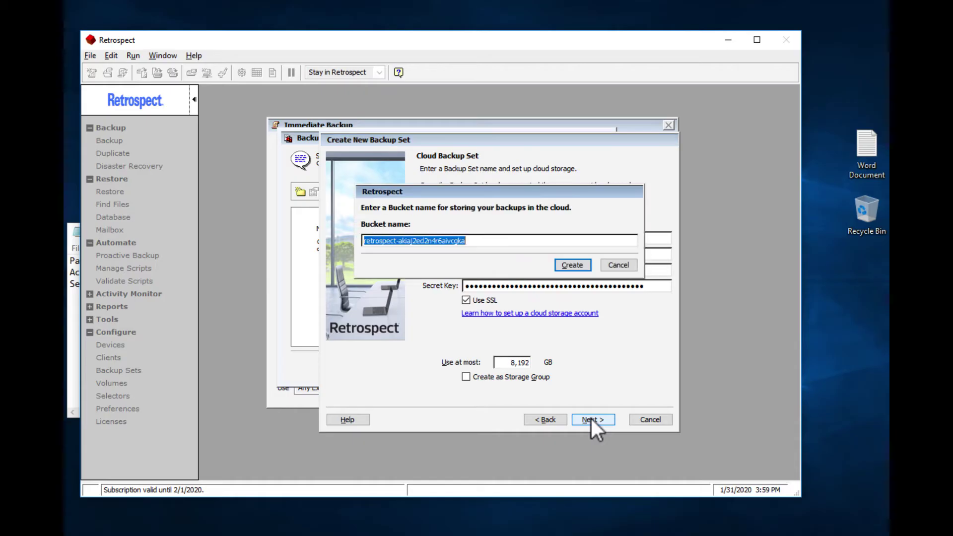
left_click(573, 265)
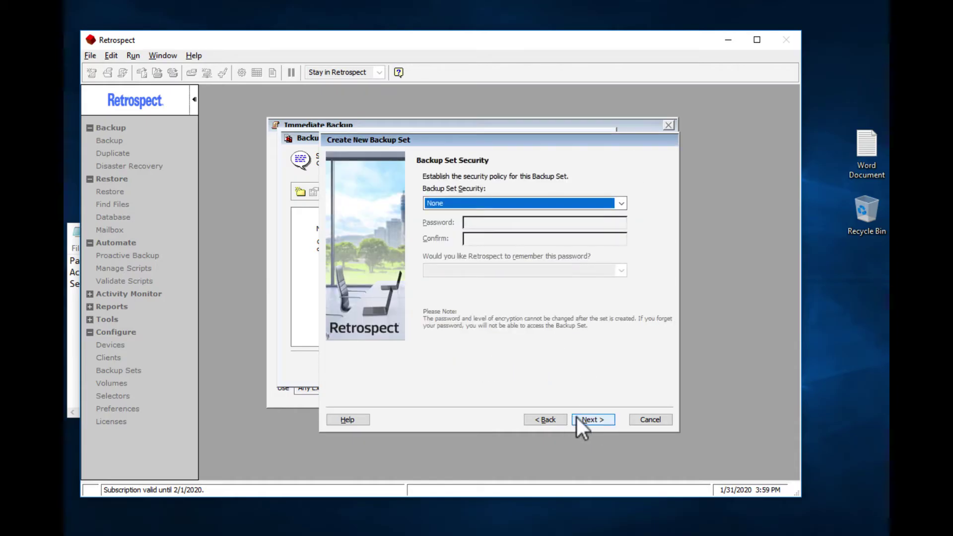
left_click(487, 204)
left_click(483, 266)
left_click(492, 223)
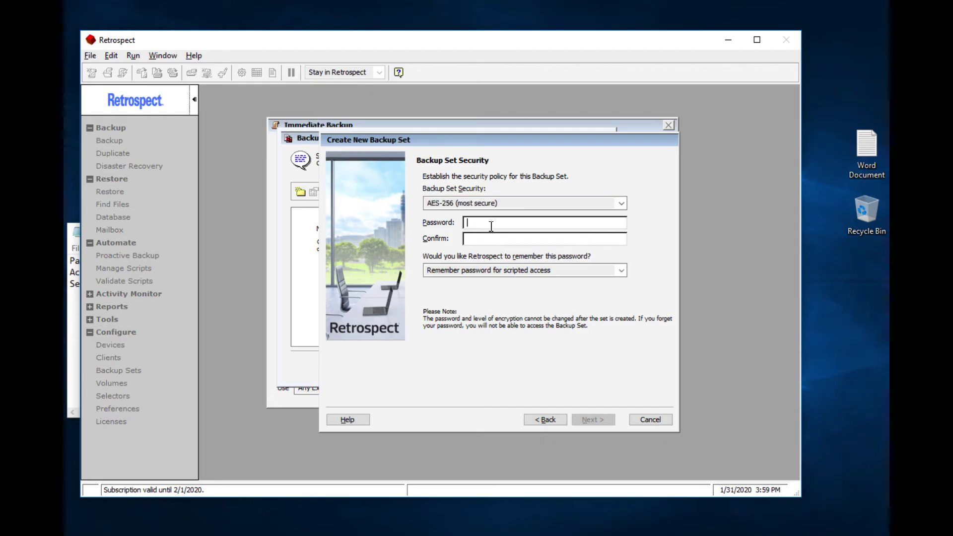
type("••••••••••••••••")
key("Tab")
type("••••")
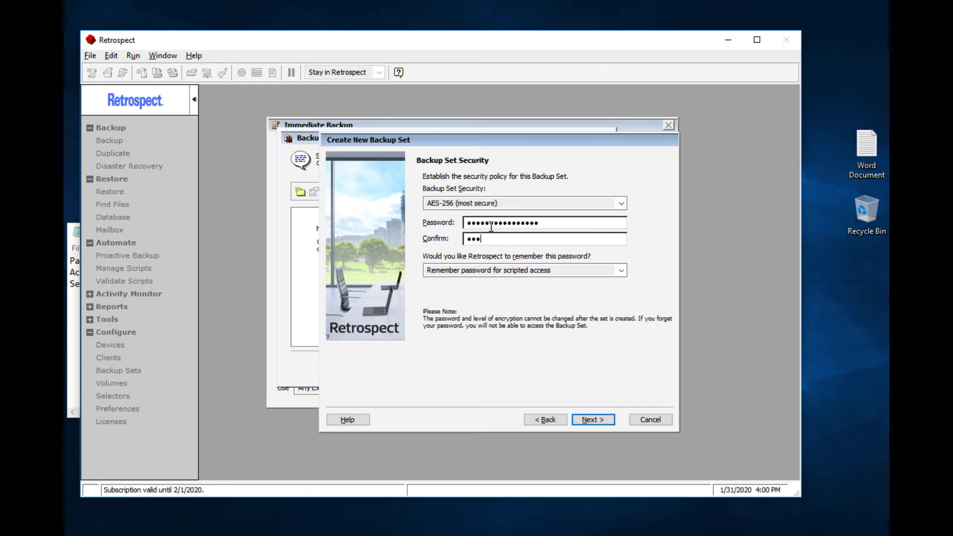
type("••••••••••••")
Step: Finish Amazon Set with the default catalog location and start the Desktop backup to it
left_click(589, 415)
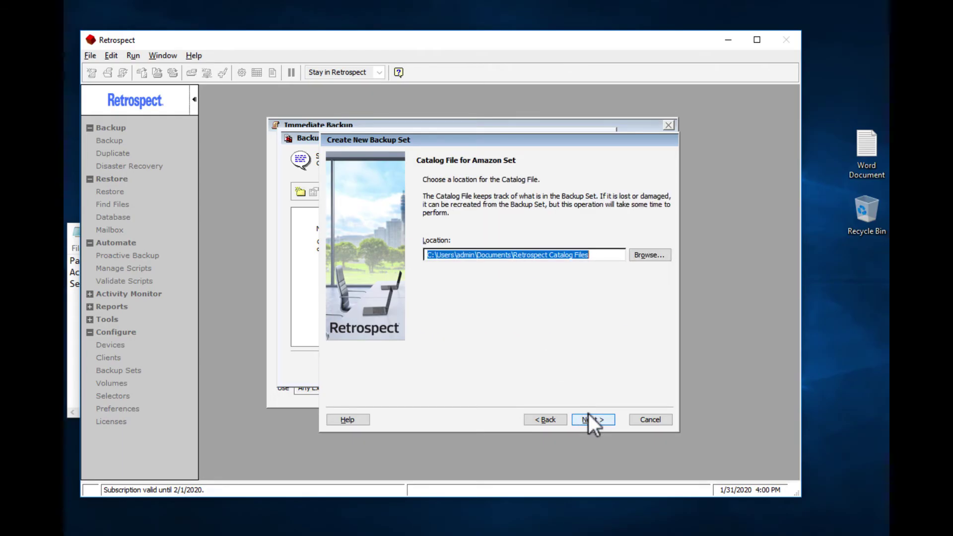
left_click(588, 417)
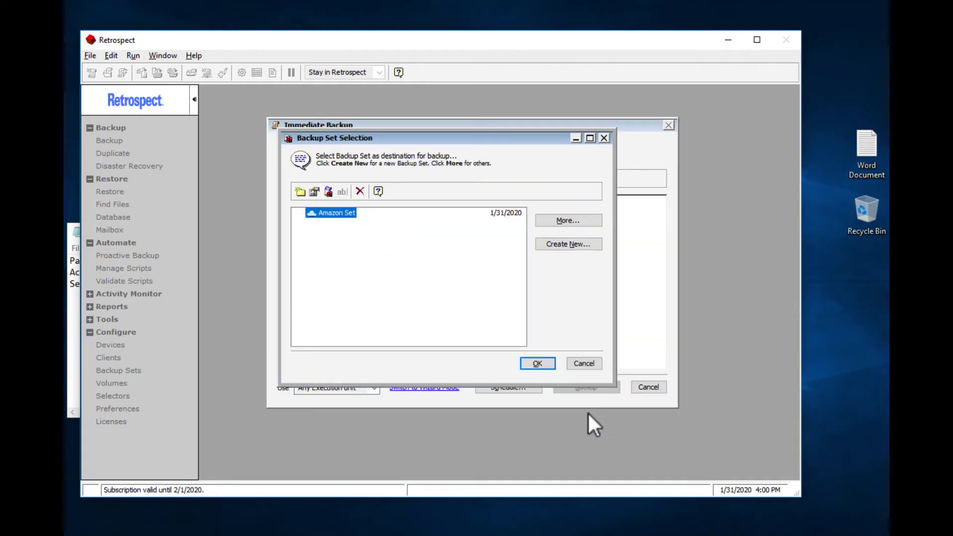
left_click(534, 362)
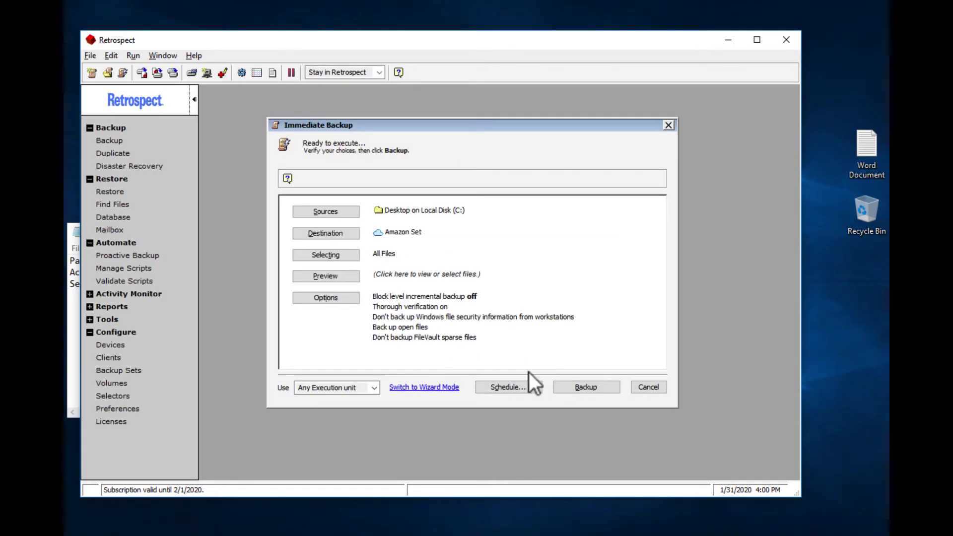
left_click(571, 389)
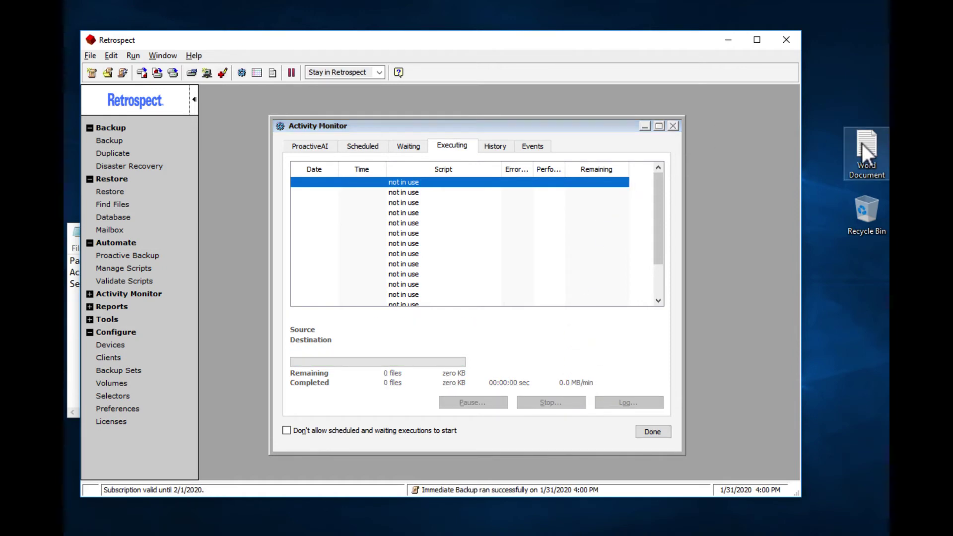
Step: Drag the Word Document desktop icon into the Recycle Bin
left_click_drag(862, 142, 864, 211)
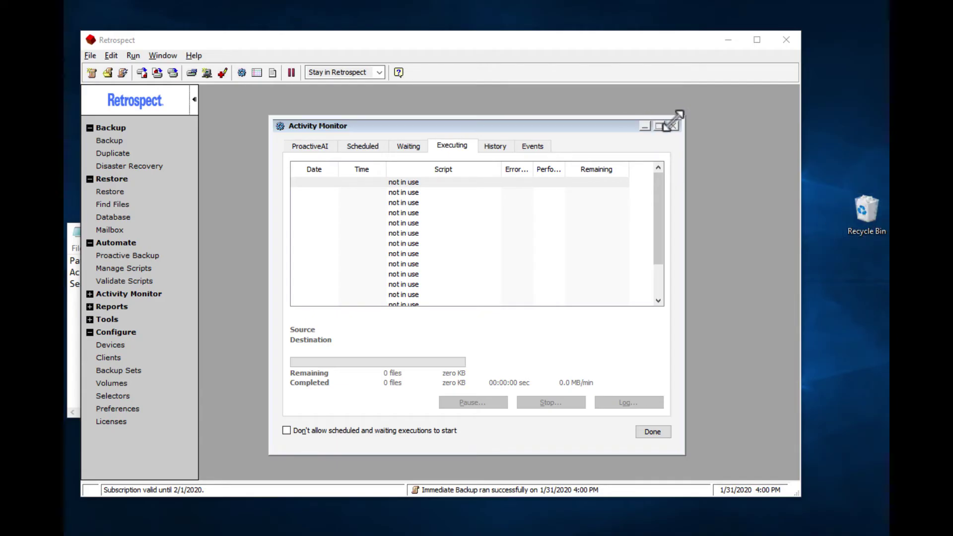
Step: Set up a restore from Amazon Set's Desktop snapshot to the original desktop, choosing individual files
left_click(201, 204)
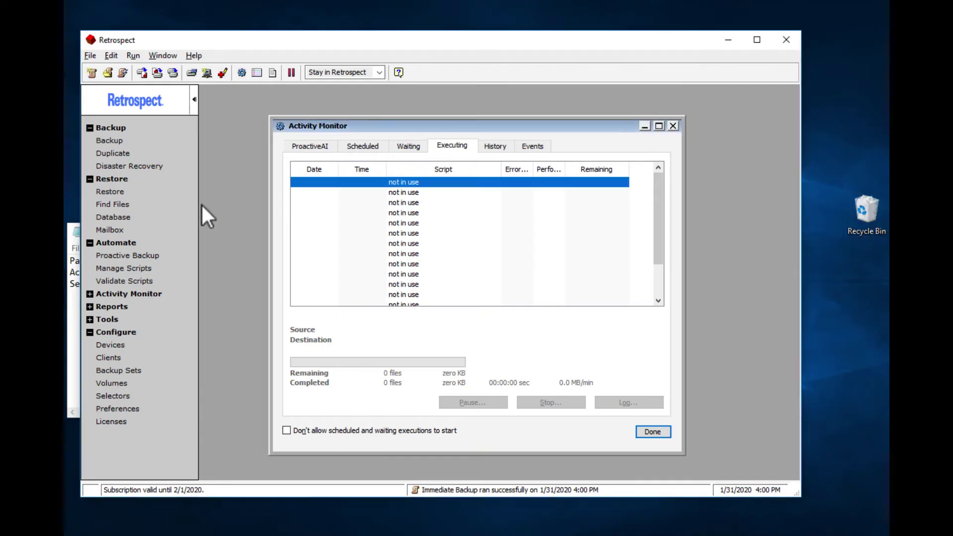
left_click(108, 192)
left_click(604, 395)
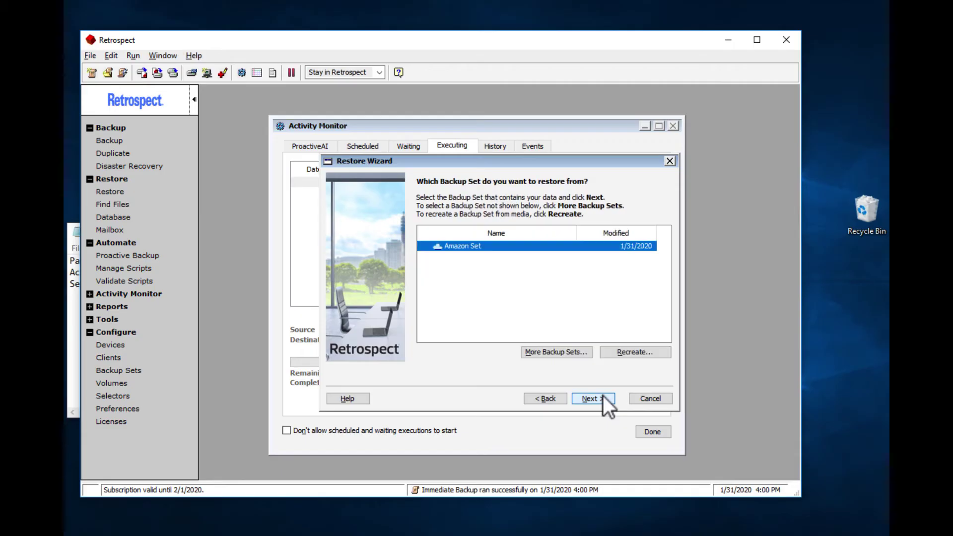
left_click(603, 395)
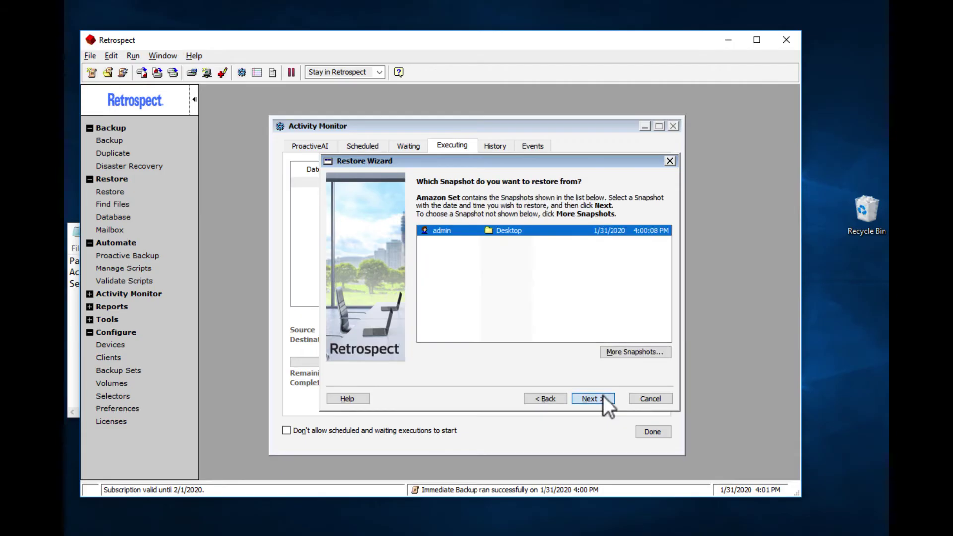
left_click(604, 395)
left_click(603, 396)
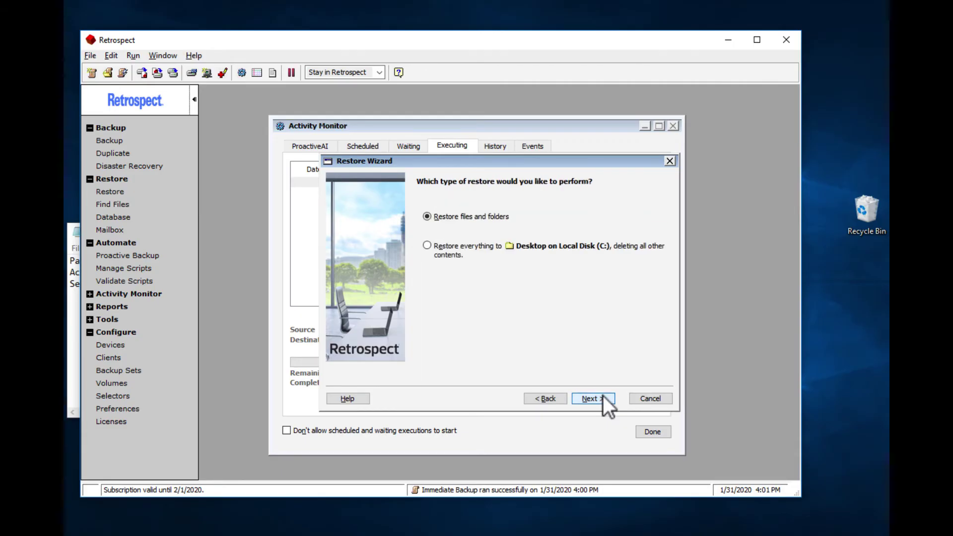
left_click(603, 396)
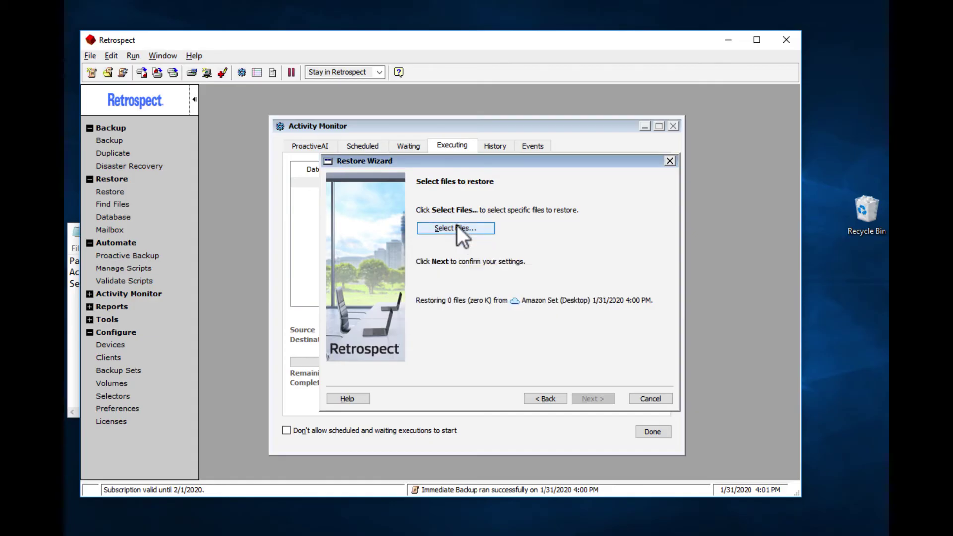
Step: Mark the Desktop files, run the restore without replacing matches, and open the restored Word Document
left_click(457, 225)
left_click(409, 290)
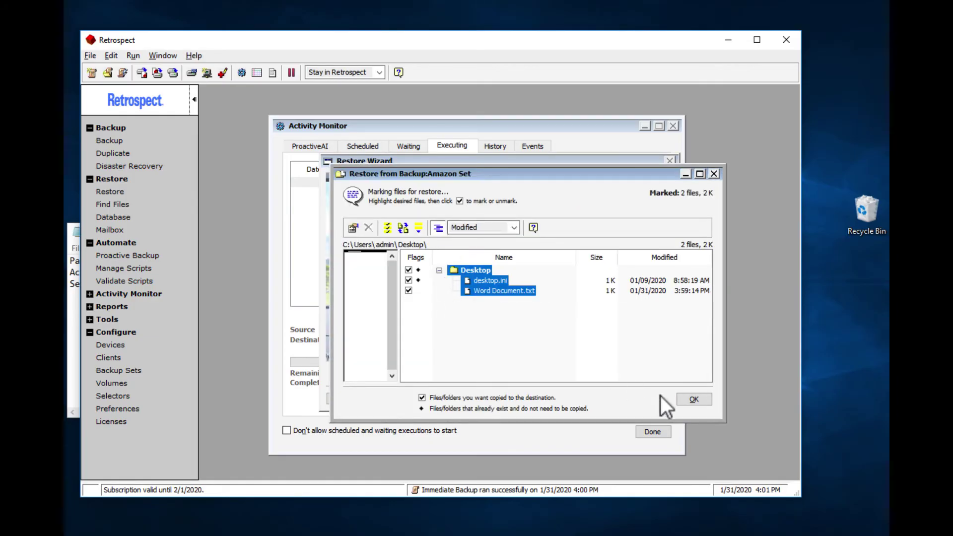
left_click(697, 402)
left_click(608, 398)
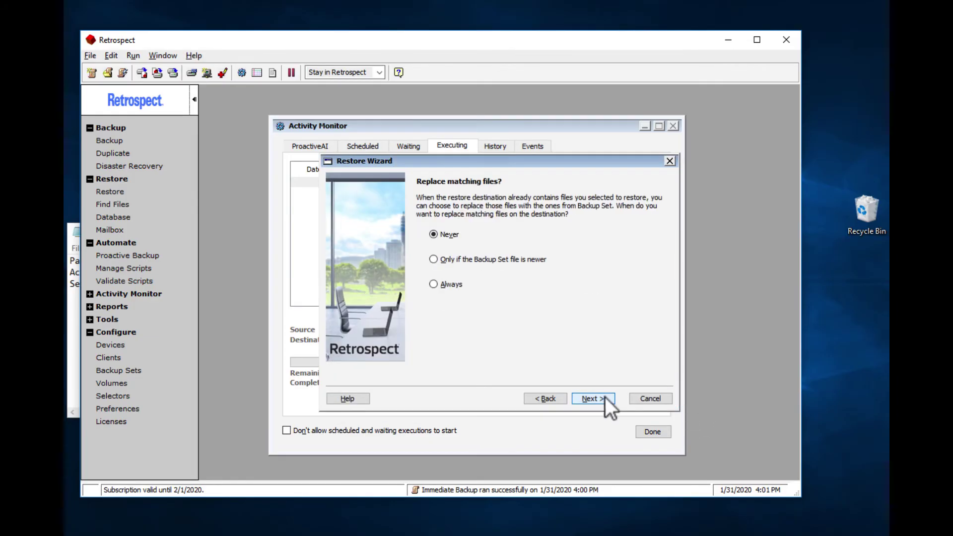
left_click(602, 396)
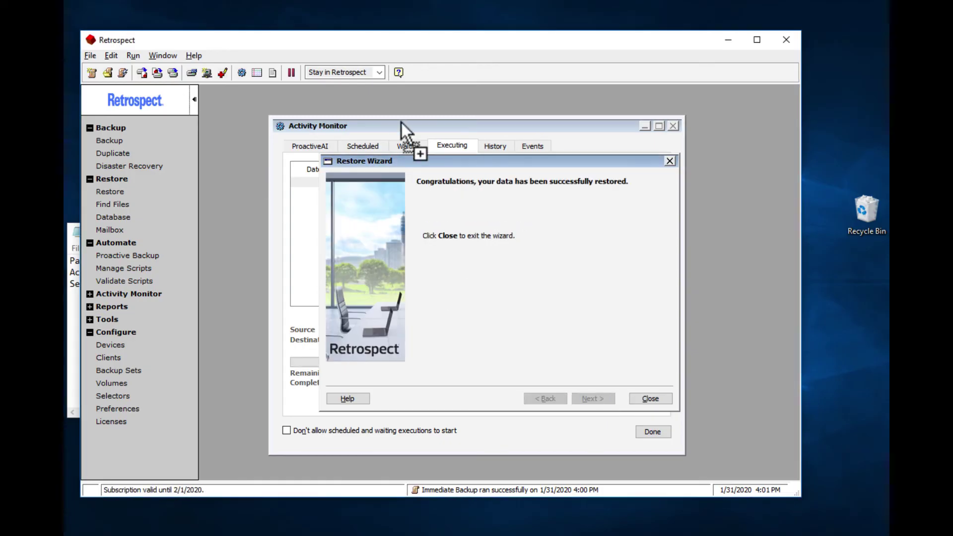
left_click(834, 150)
double_click(833, 150)
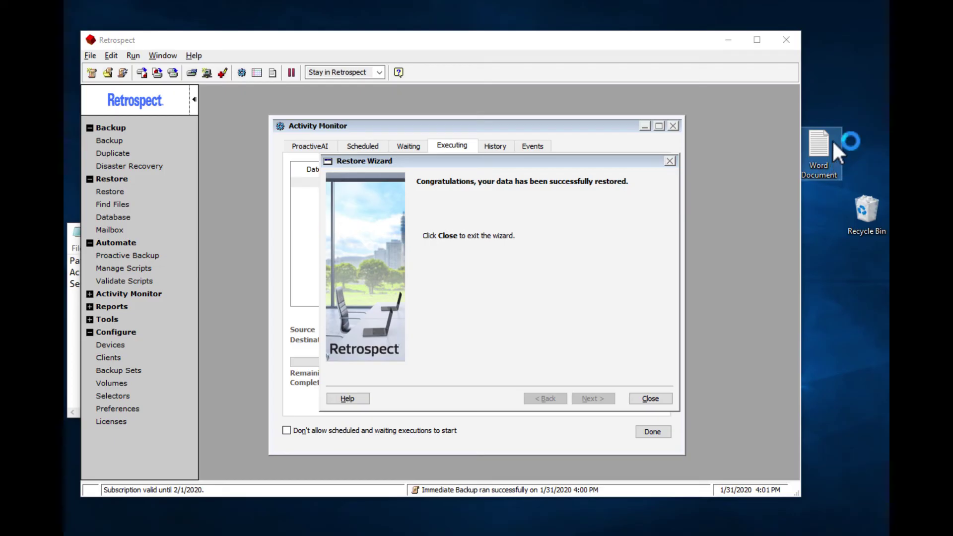